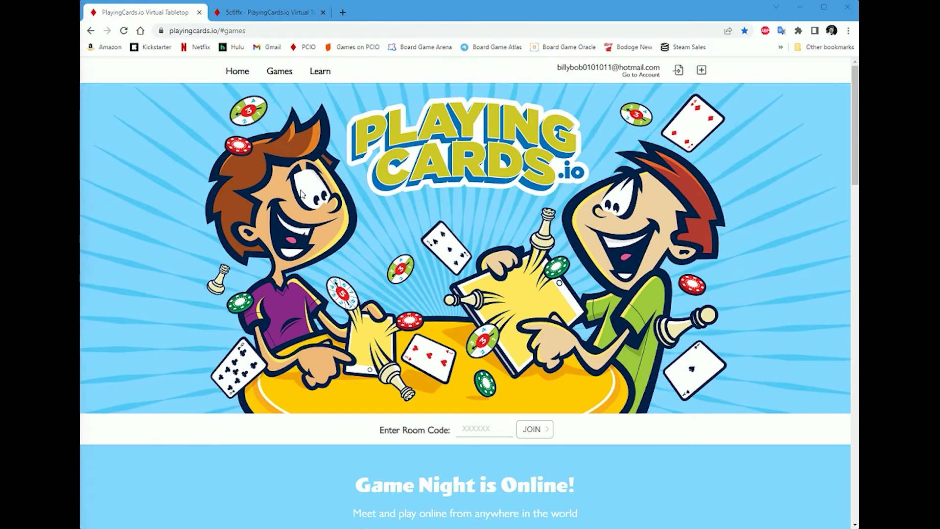
pyautogui.click(272, 12)
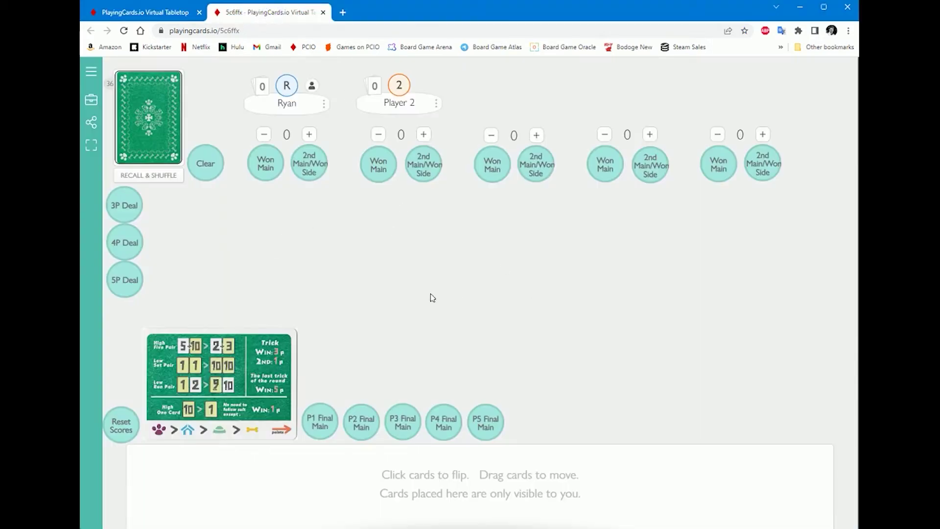
pyautogui.doubleClick(221, 31)
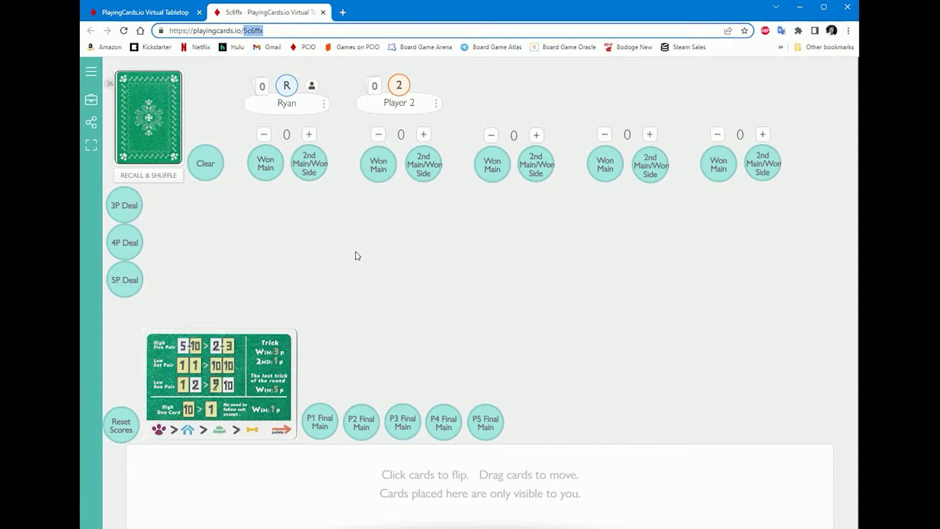
pyautogui.press('Return')
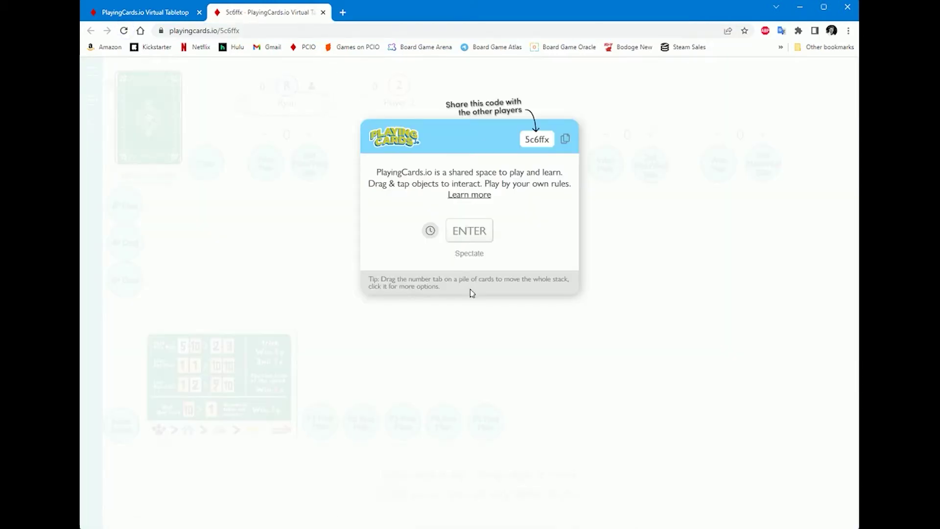
pyautogui.click(472, 231)
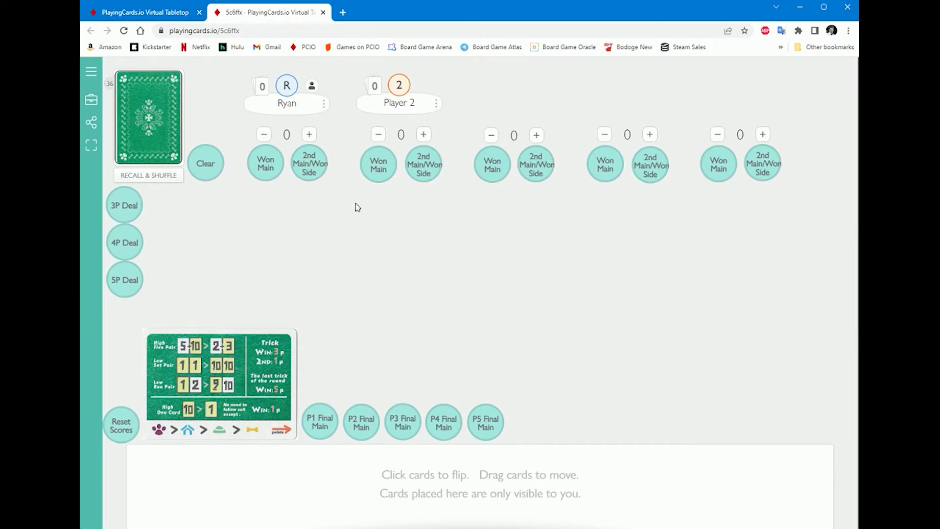
# - Try green and teal player colours, return to blue, and stand up from the first seat
pyautogui.click(324, 103)
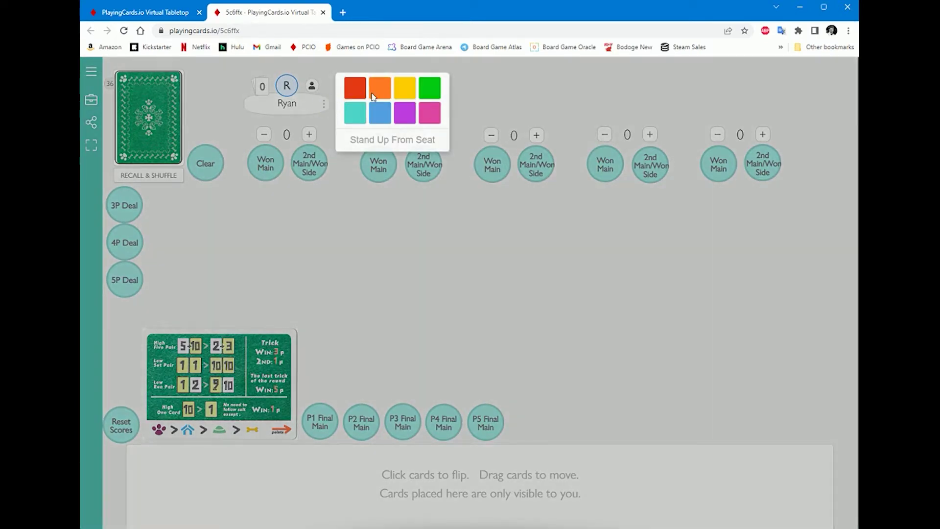
pyautogui.click(427, 89)
pyautogui.click(353, 112)
pyautogui.click(391, 111)
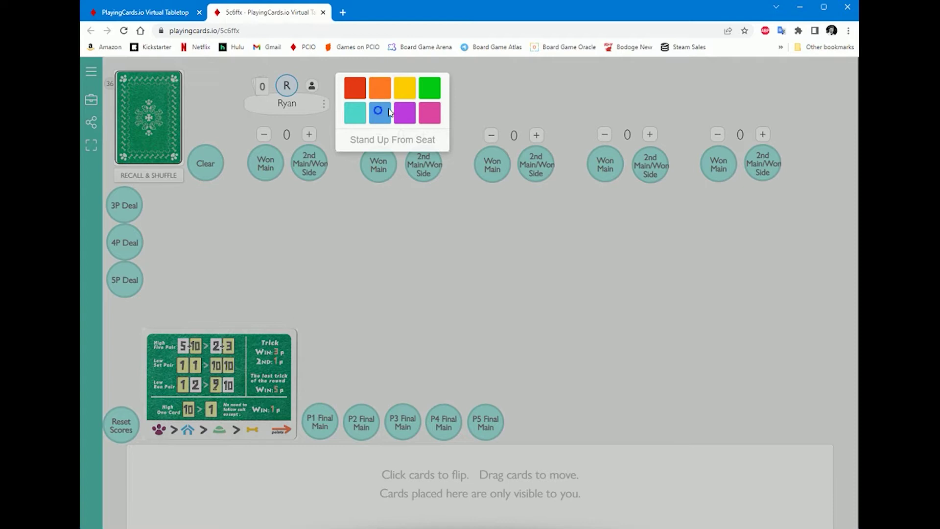
pyautogui.click(379, 141)
# - Sit in the Player 3 seat, rename it to your own name, and set its initial badge to R
pyautogui.click(510, 115)
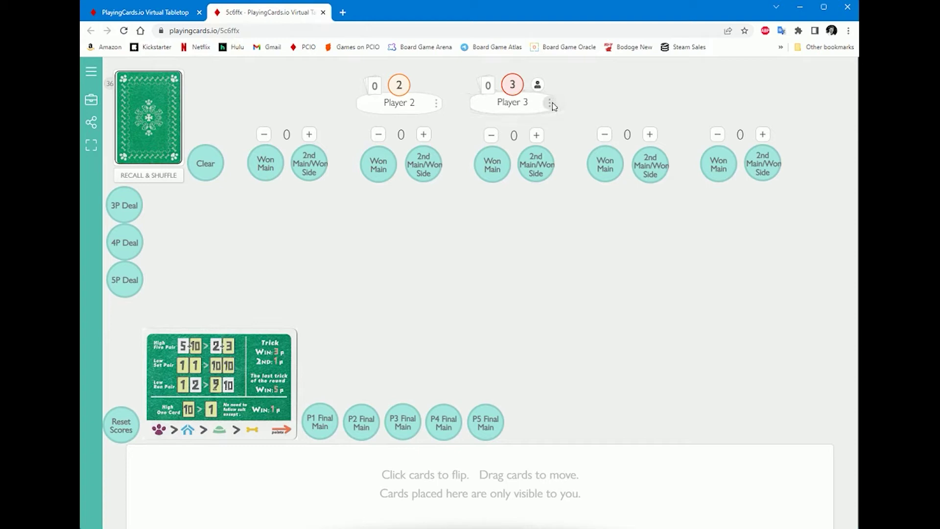
pyautogui.click(512, 103)
pyautogui.write('Ryan')
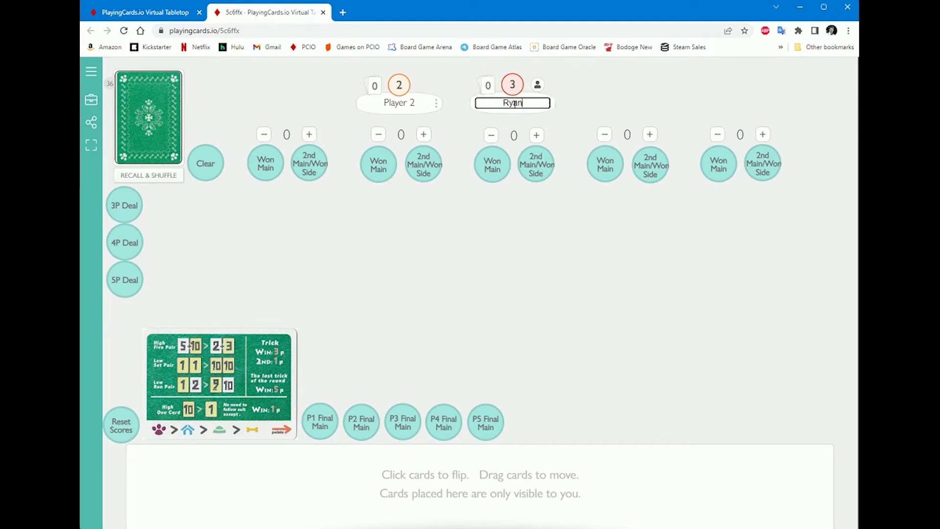
pyautogui.click(513, 87)
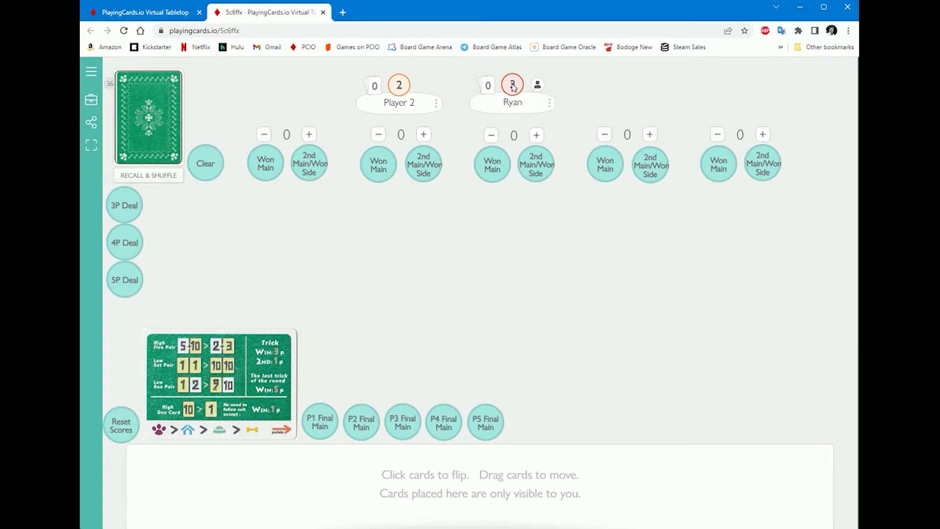
pyautogui.write('RC')
pyautogui.press('BackSpace')
pyautogui.write('P')
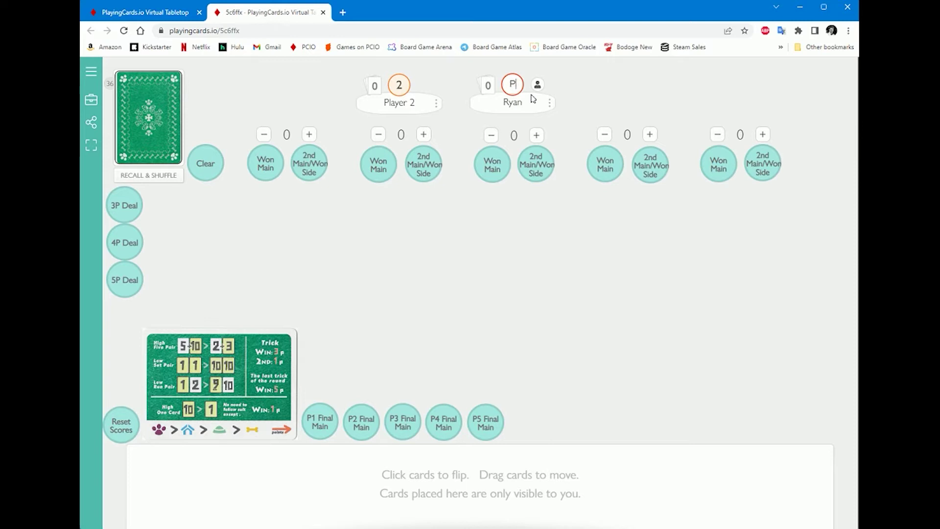
pyautogui.write('O')
# - Draw a card onto the table, flip it to reveal the dalmatian 6, and put it in your hand
pyautogui.click(520, 250)
pyautogui.moveTo(164, 122); pyautogui.dragTo(266, 231)
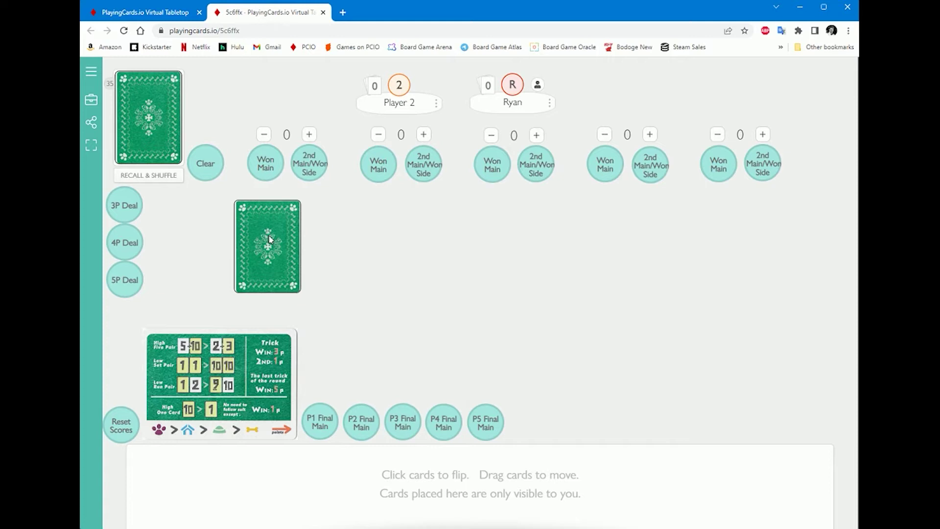
pyautogui.click(271, 239)
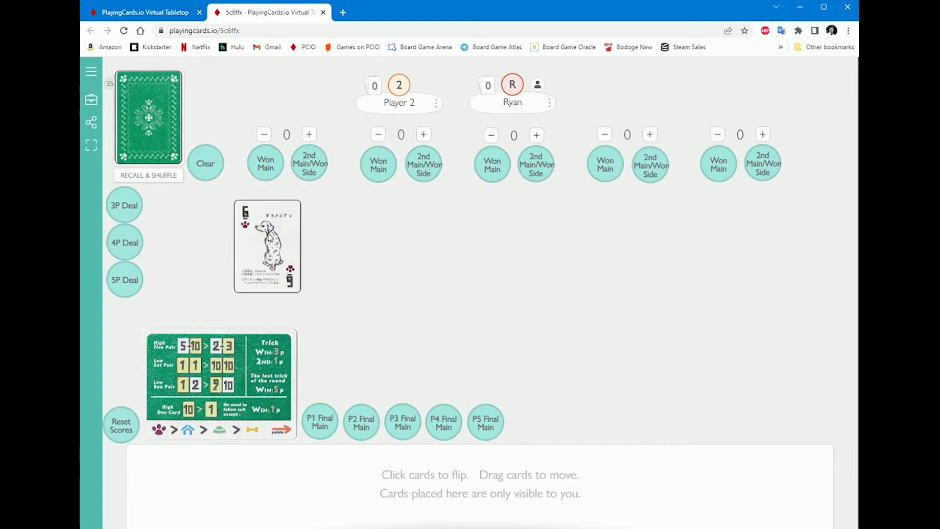
pyautogui.click(269, 236)
pyautogui.click(269, 236)
pyautogui.moveTo(278, 220); pyautogui.dragTo(226, 493)
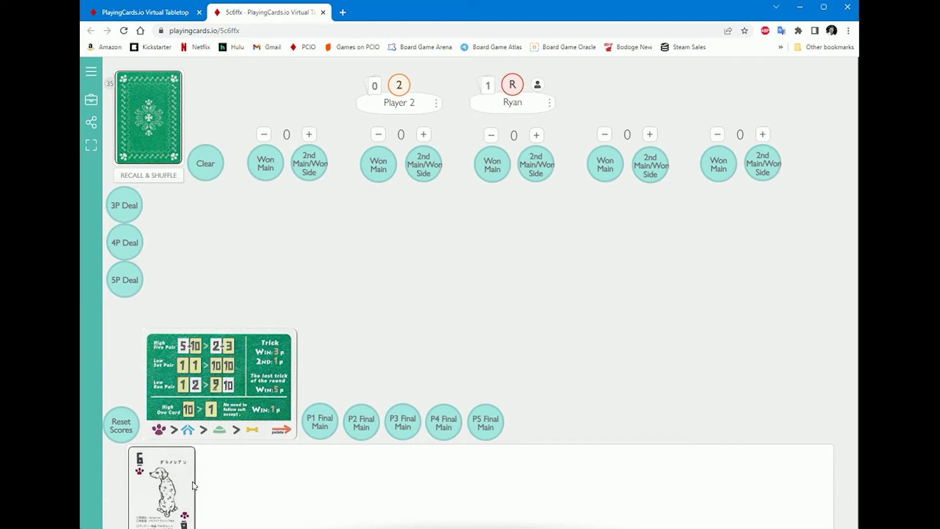
# - Recall and shuffle all cards, deal 11 each to three players, and regroup your hand into one
pyautogui.click(157, 175)
pyautogui.click(125, 207)
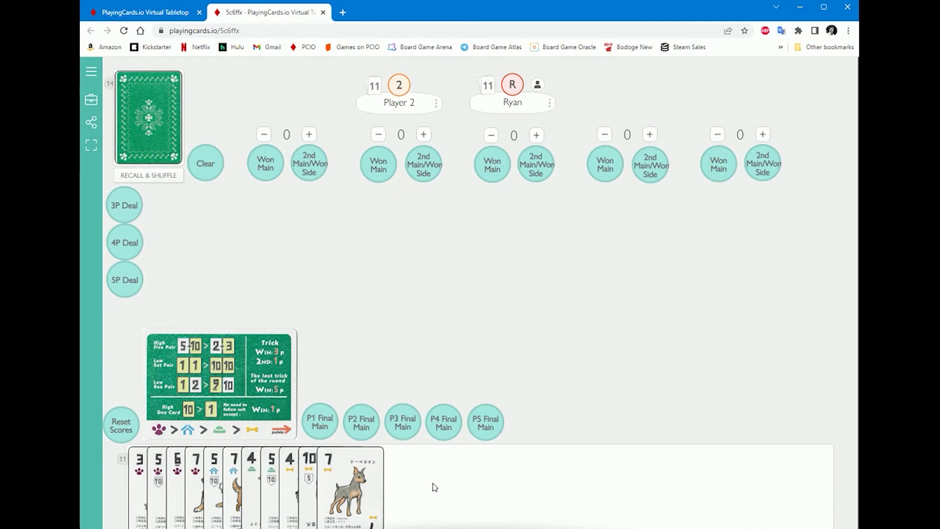
pyautogui.moveTo(349, 491); pyautogui.dragTo(424, 493)
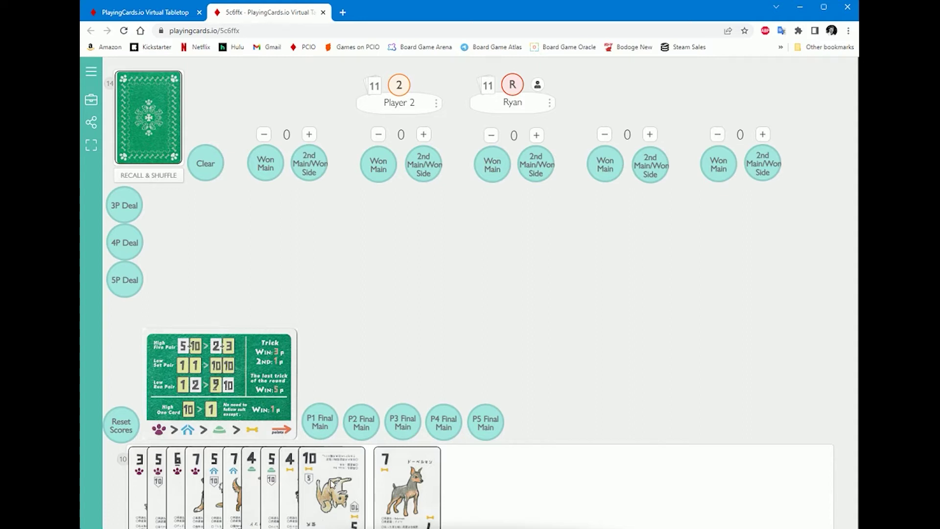
pyautogui.moveTo(330, 480); pyautogui.dragTo(397, 484)
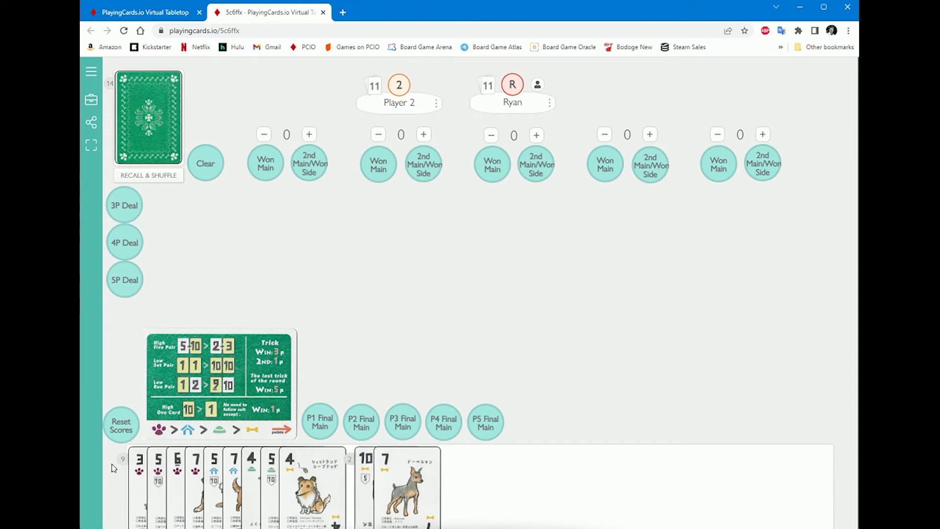
pyautogui.moveTo(294, 485); pyautogui.dragTo(318, 485)
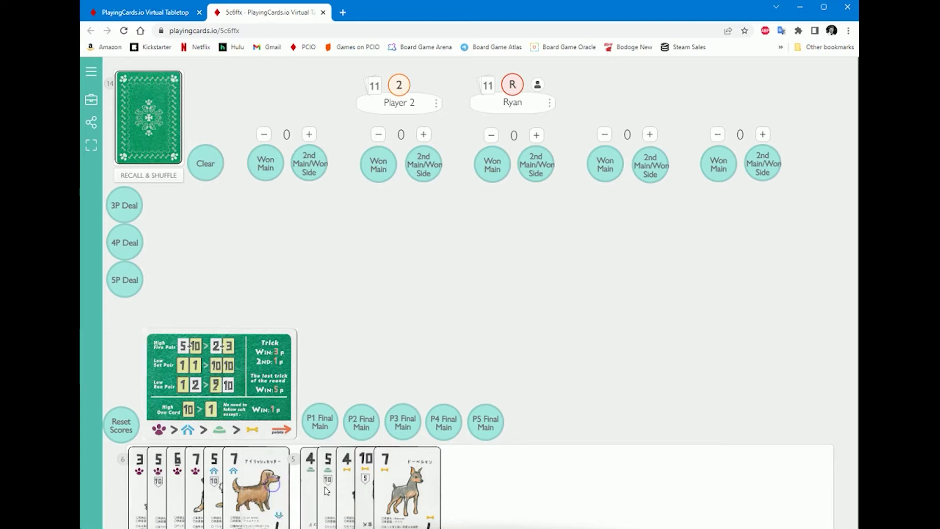
pyautogui.moveTo(234, 485); pyautogui.dragTo(307, 485)
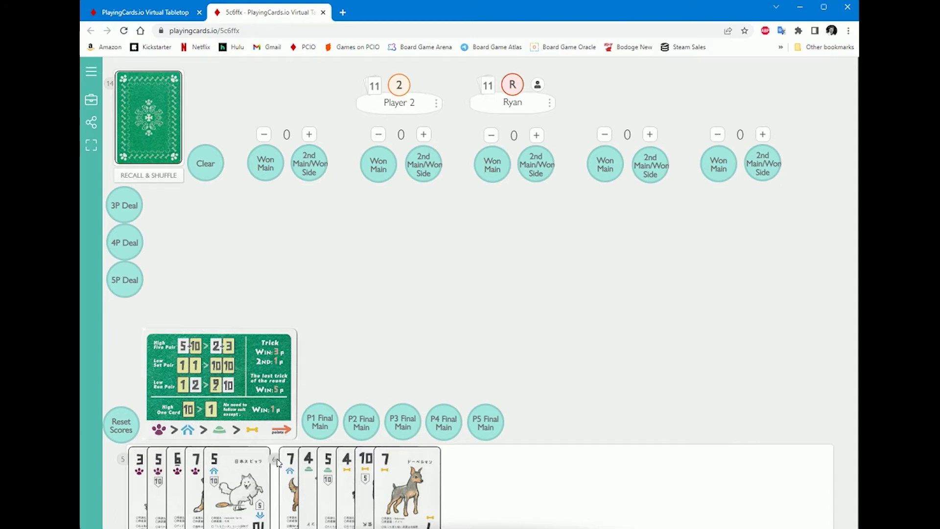
pyautogui.moveTo(281, 464); pyautogui.dragTo(235, 463)
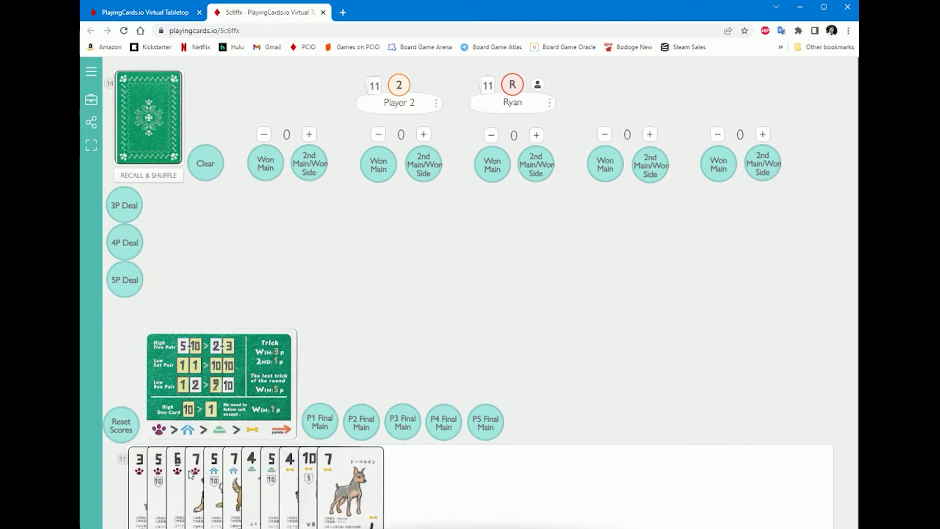
# - Cut your hand at 7 / 4 and set the cut-off stack beside the rest of the hand
pyautogui.click(123, 460)
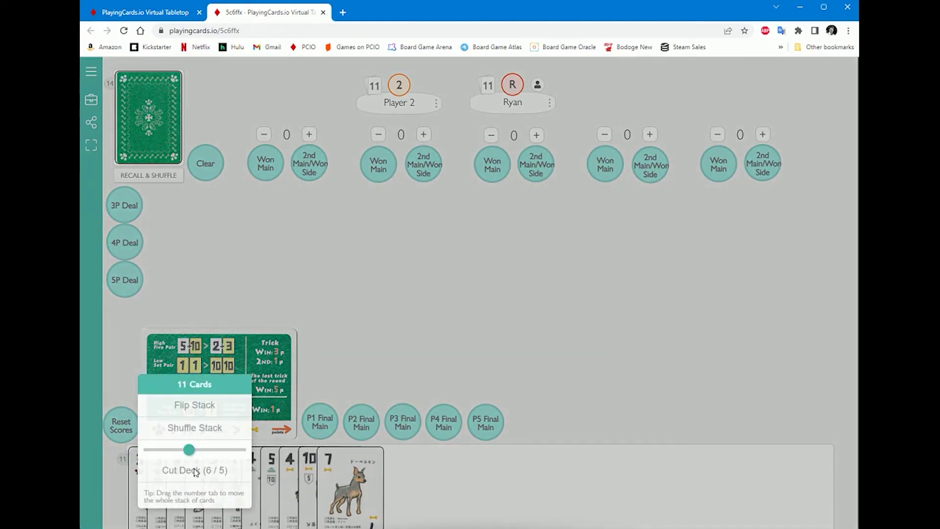
pyautogui.moveTo(189, 449)
pyautogui.mouseDown()
pyautogui.moveTo(168, 449)
pyautogui.moveTo(218, 449)
pyautogui.moveTo(177, 451)
pyautogui.mouseUp()
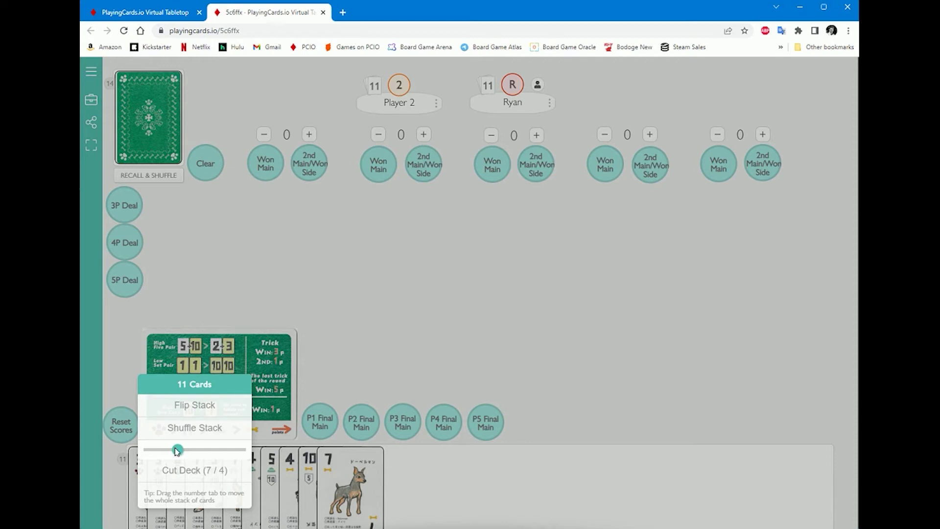
pyautogui.click(205, 471)
pyautogui.moveTo(176, 458); pyautogui.dragTo(424, 476)
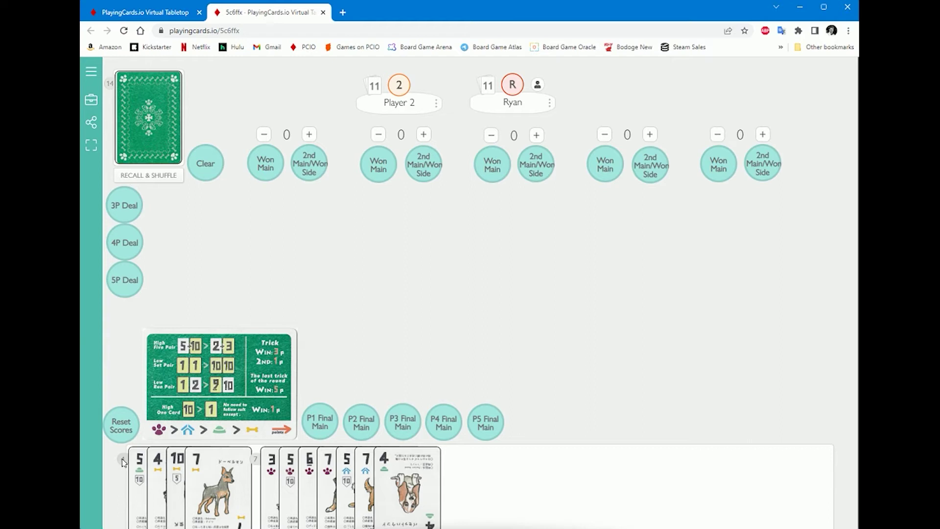
# - Play the 4-card cut stack onto the table, spread the 7 off it, then add the paw 7 and position the husky 5
pyautogui.moveTo(122, 462); pyautogui.dragTo(307, 225)
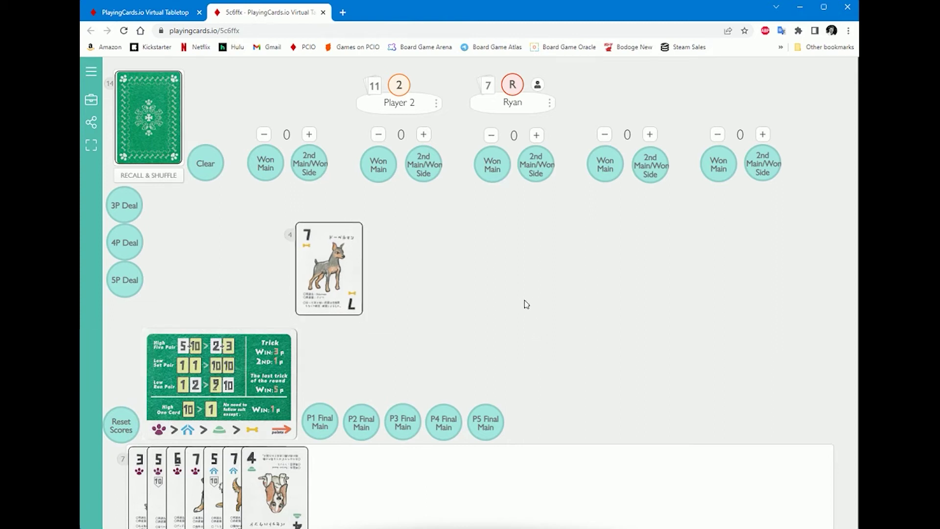
pyautogui.moveTo(328, 270); pyautogui.dragTo(606, 267)
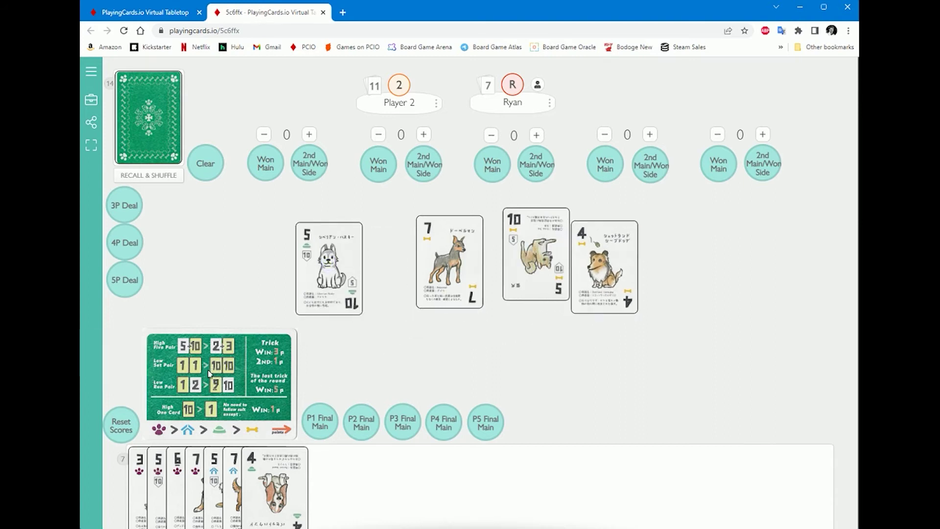
pyautogui.moveTo(195, 495); pyautogui.dragTo(186, 267)
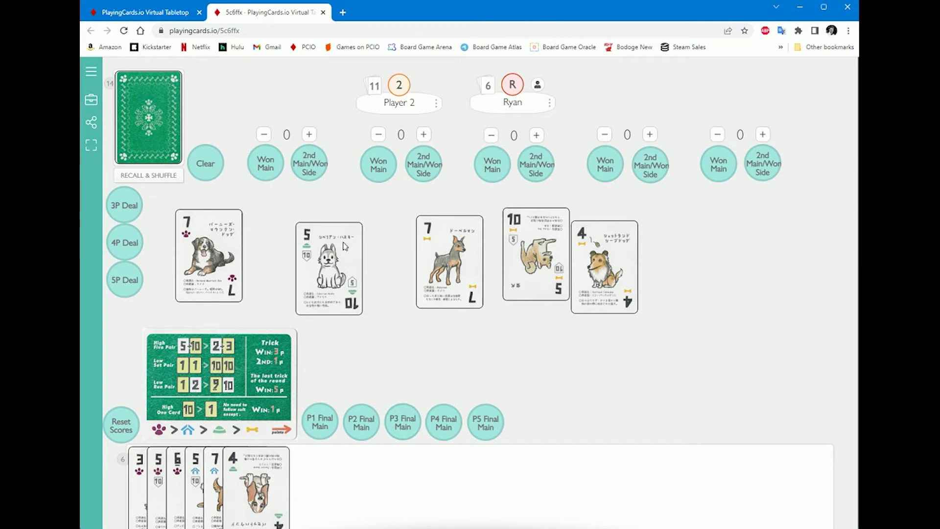
pyautogui.moveTo(323, 270); pyautogui.dragTo(336, 191)
pyautogui.moveTo(263, 520); pyautogui.dragTo(282, 393)
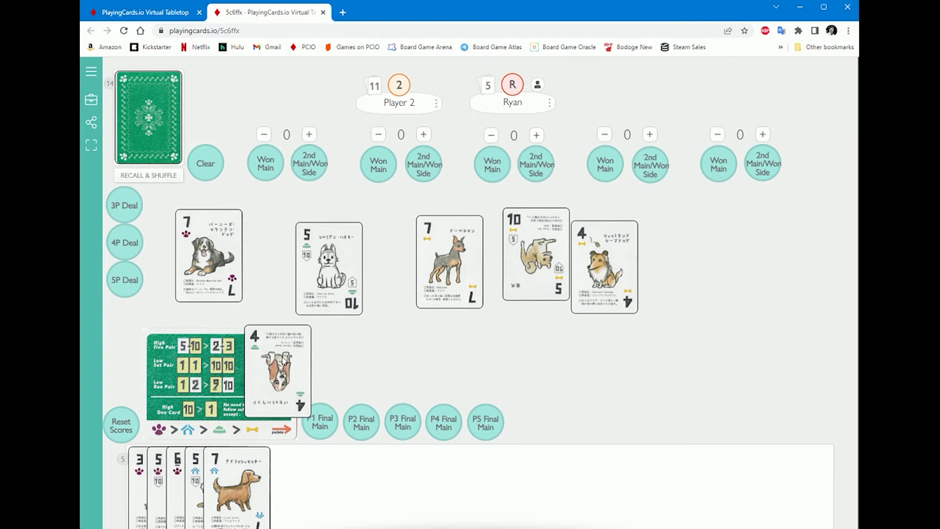
pyautogui.moveTo(274, 378); pyautogui.dragTo(295, 475)
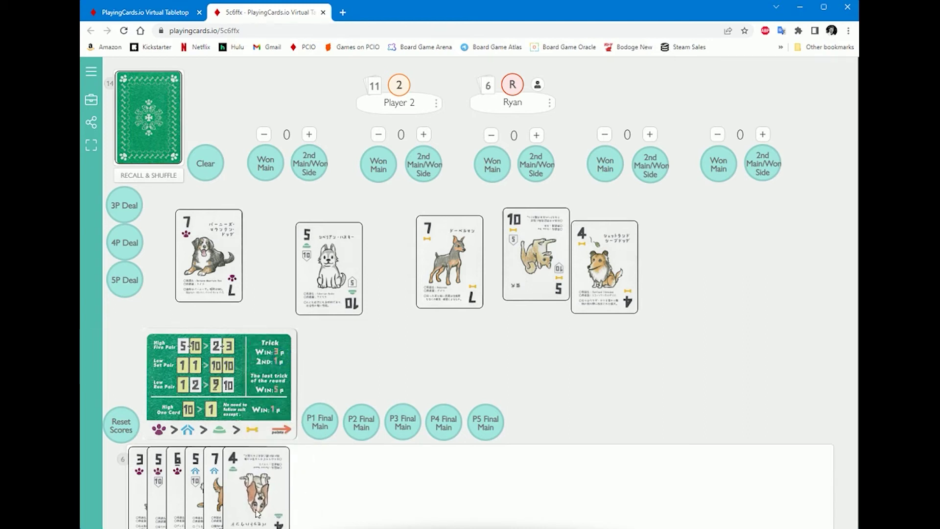
pyautogui.moveTo(261, 515)
pyautogui.mouseDown()
pyautogui.moveTo(283, 349)
pyautogui.moveTo(296, 322)
pyautogui.moveTo(313, 362)
pyautogui.moveTo(315, 410)
pyautogui.moveTo(253, 500)
pyautogui.mouseUp()
pyautogui.click(281, 338)
# - Deal a three-player round, then recall and shuffle every card back into the 36-card deck
pyautogui.click(130, 217)
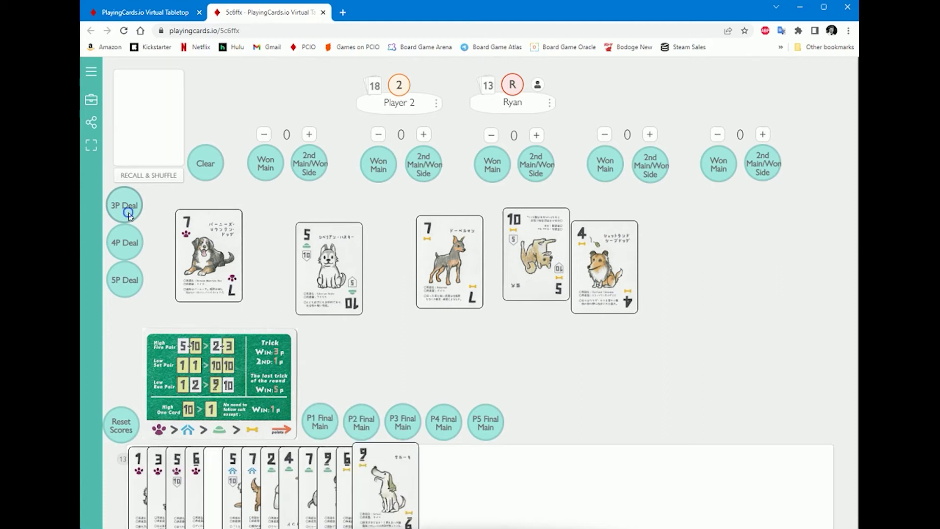
pyautogui.click(159, 176)
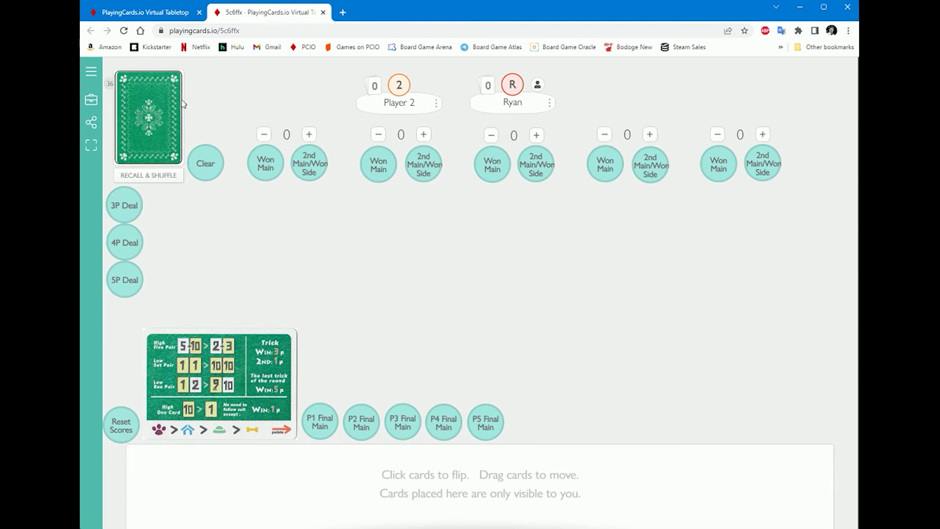
# - Enter edit mode and import the saved .pcio room file through Room Options
pyautogui.click(91, 100)
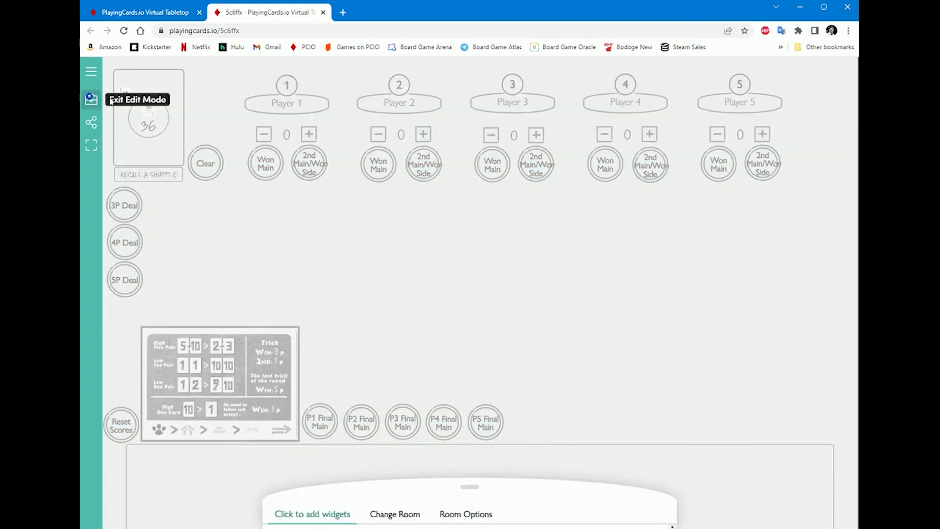
pyautogui.click(453, 394)
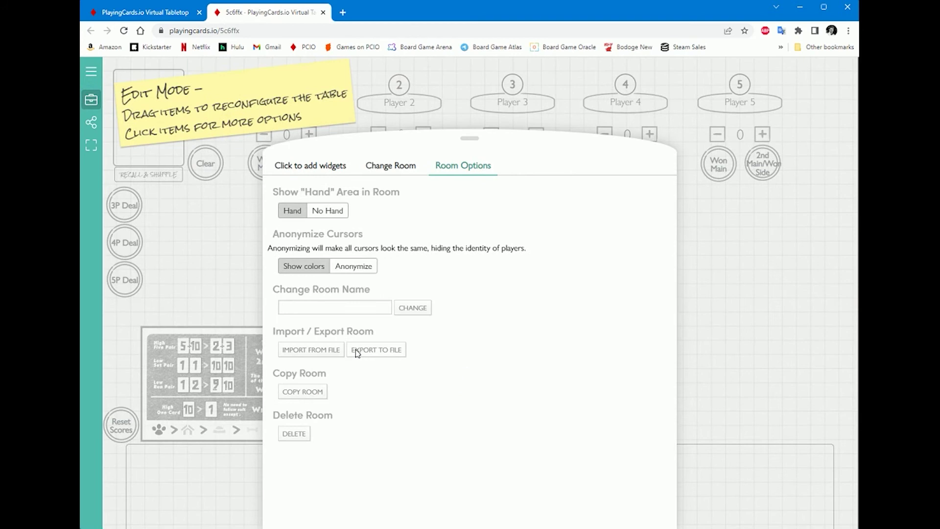
pyautogui.click(307, 350)
pyautogui.doubleClick(226, 100)
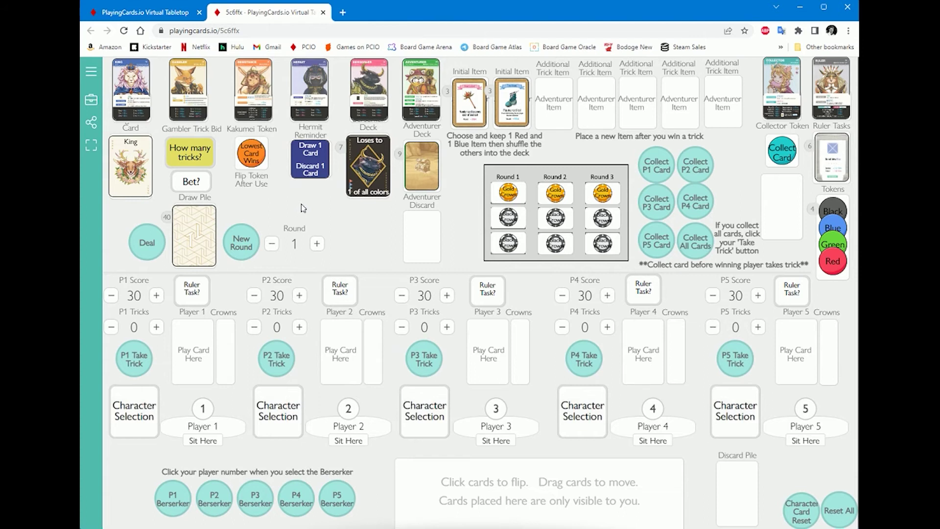
# - Set the Gambler's trick bid to 0 and choose the Adventurer as Player 1's character
pyautogui.click(141, 410)
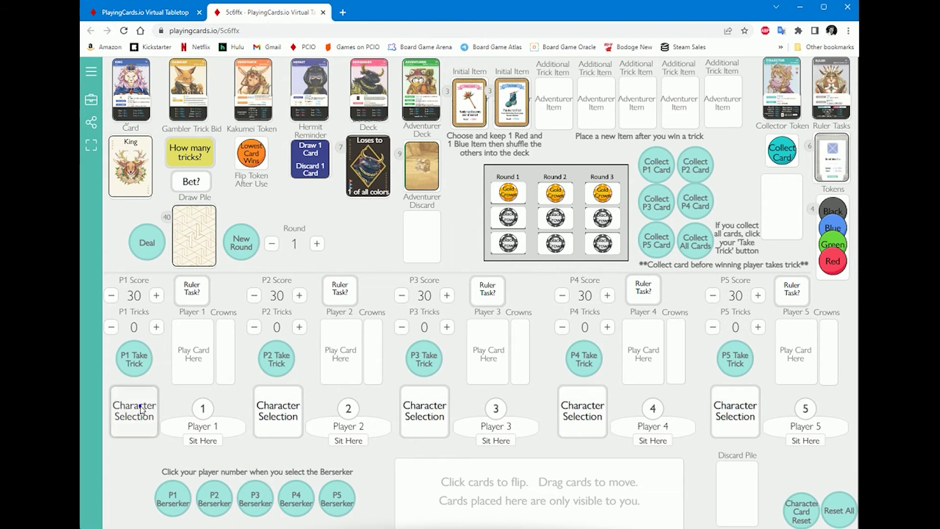
pyautogui.click(196, 302)
pyautogui.click(197, 302)
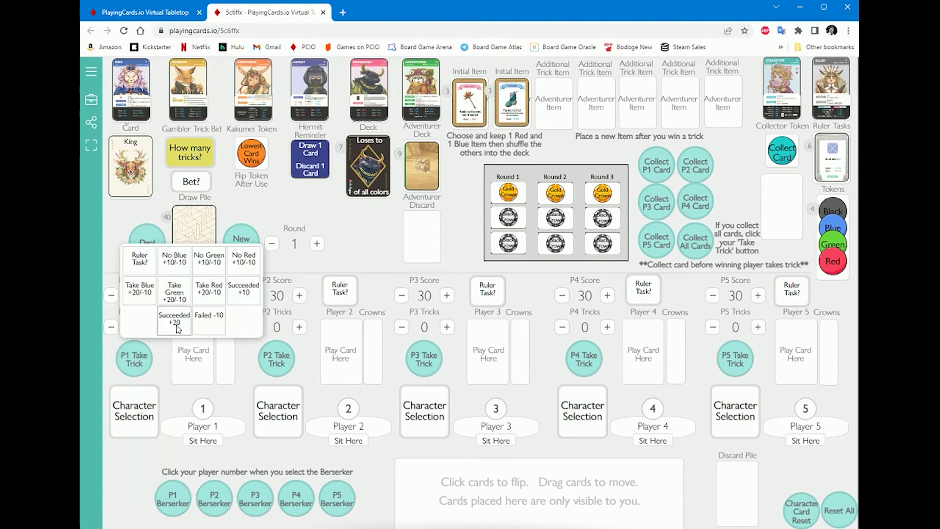
pyautogui.click(195, 157)
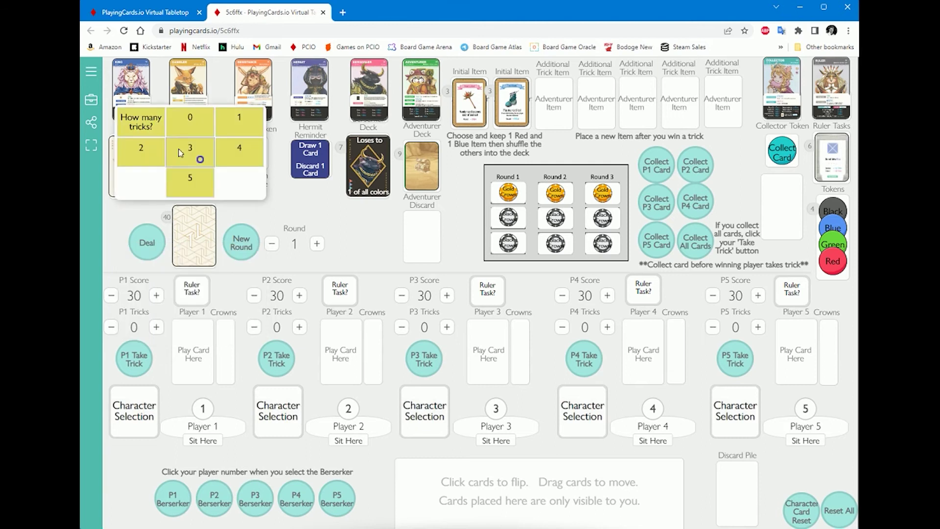
pyautogui.click(209, 132)
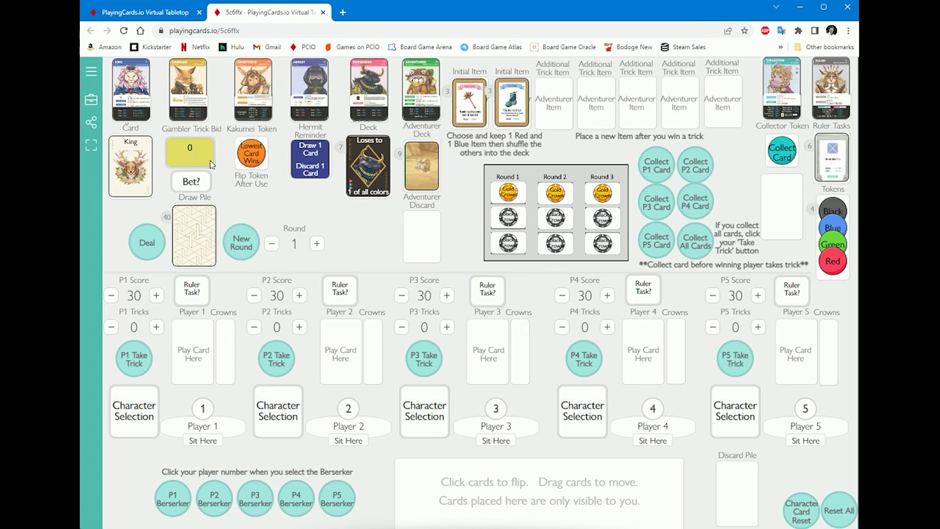
pyautogui.click(136, 410)
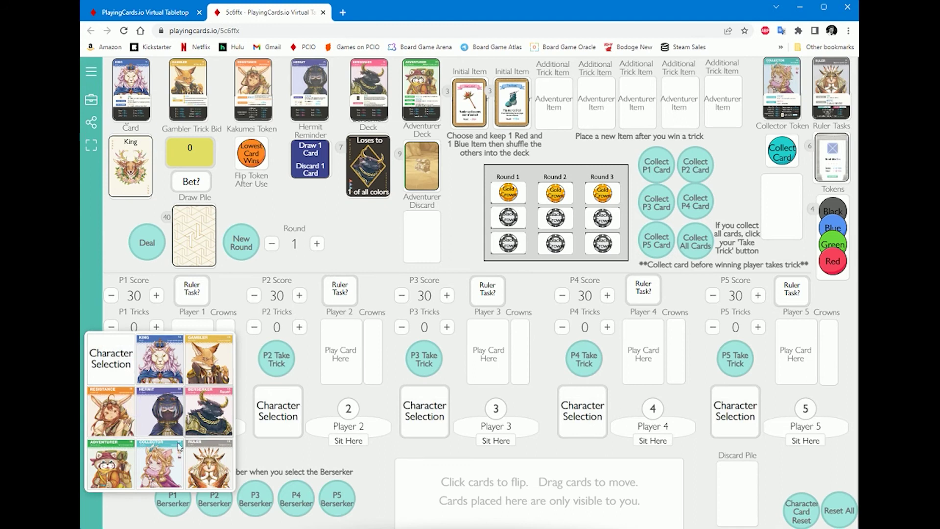
pyautogui.click(109, 473)
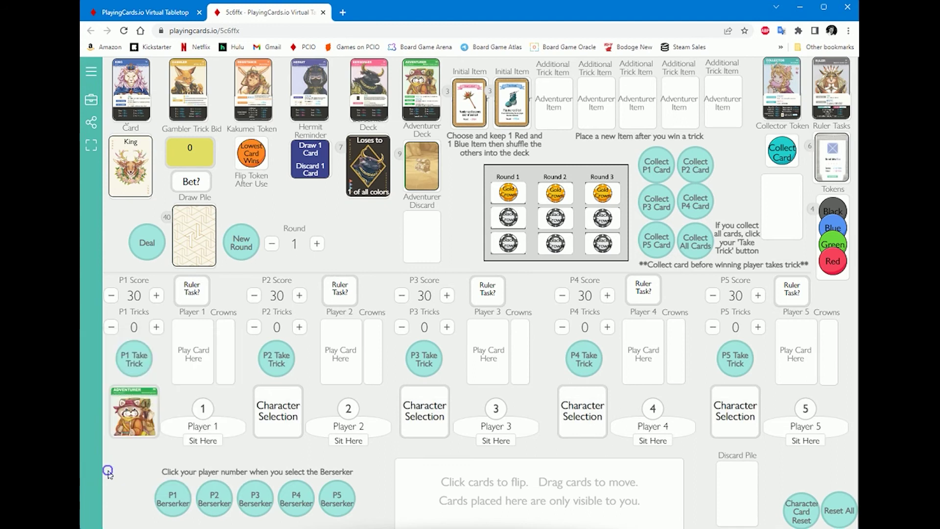
# - Try Player 1's +/− buttons, leaving the score at 30 and the trick count at 3
pyautogui.click(156, 327)
pyautogui.click(157, 327)
pyautogui.click(113, 327)
pyautogui.click(114, 327)
pyautogui.click(157, 295)
pyautogui.click(157, 295)
pyautogui.click(157, 295)
pyautogui.click(111, 295)
pyautogui.click(112, 296)
pyautogui.click(111, 295)
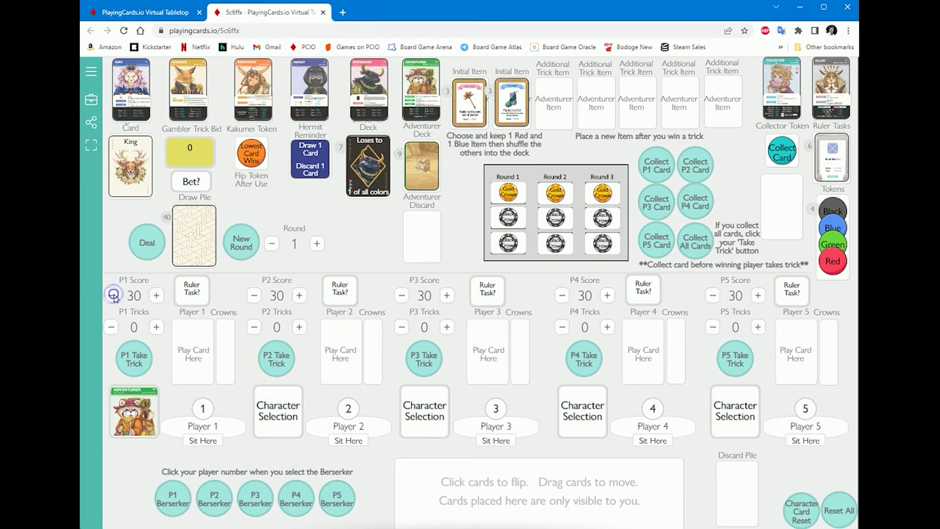
pyautogui.click(156, 327)
pyautogui.click(156, 327)
pyautogui.click(157, 327)
# - Enter 8 directly as Player 1's trick count and 500 as Player 1's score
pyautogui.click(137, 327)
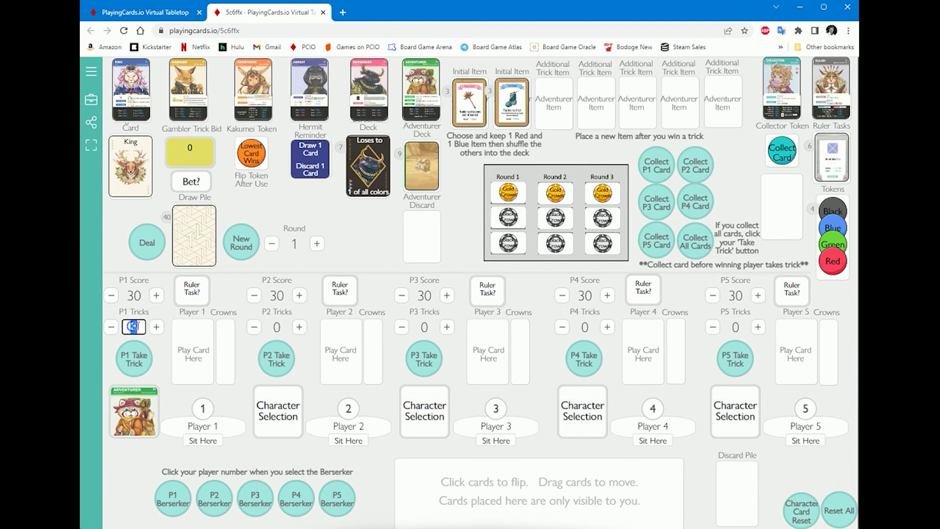
pyautogui.write('8')
pyautogui.press('Return')
pyautogui.click(140, 295)
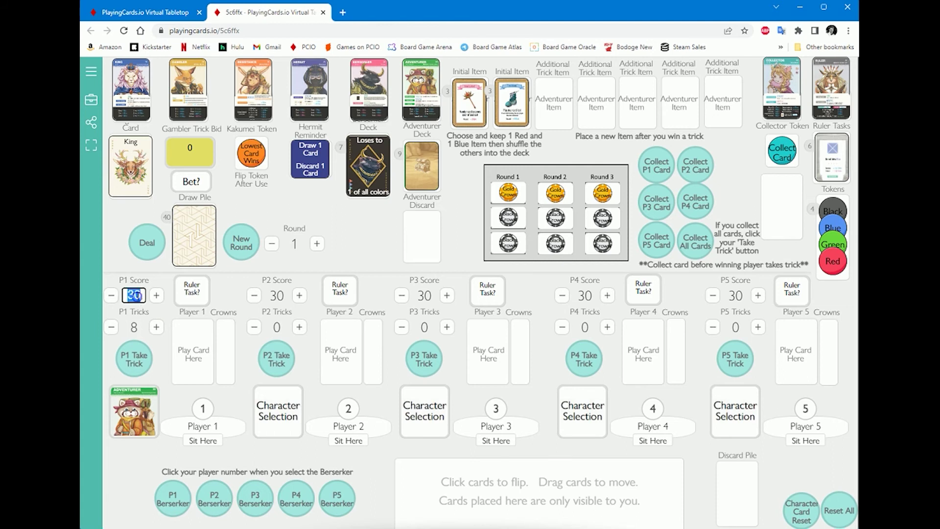
pyautogui.write('500')
pyautogui.press('Return')
# - Start and enter a new room for the 31 game from the games list
pyautogui.click(172, 11)
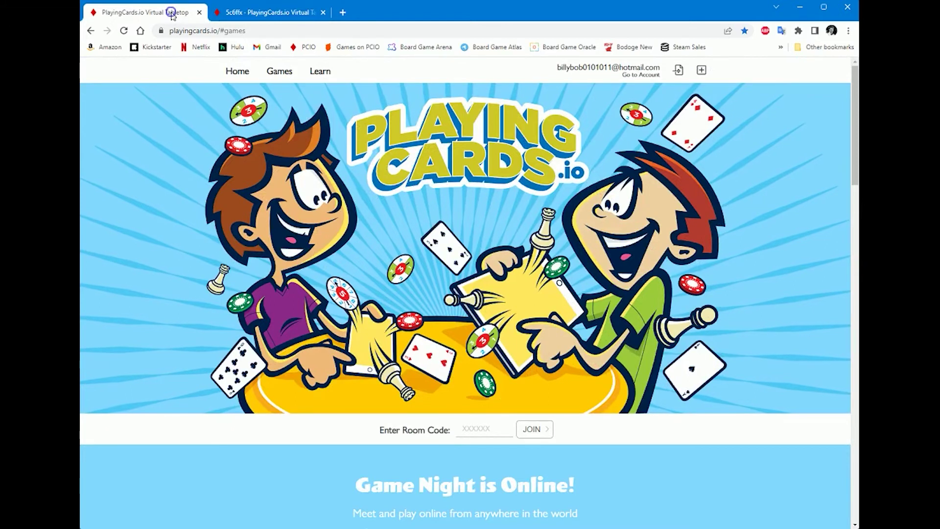
pyautogui.click(280, 72)
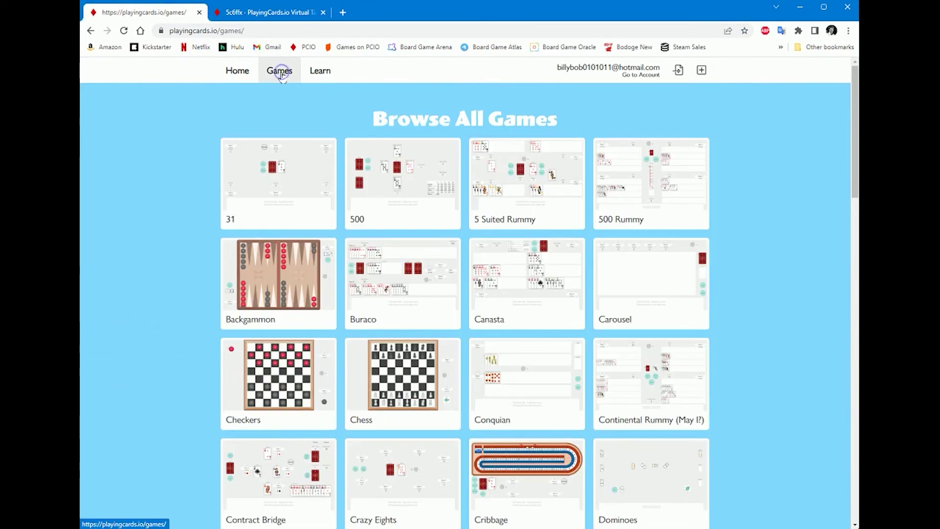
pyautogui.click(279, 187)
pyautogui.click(465, 293)
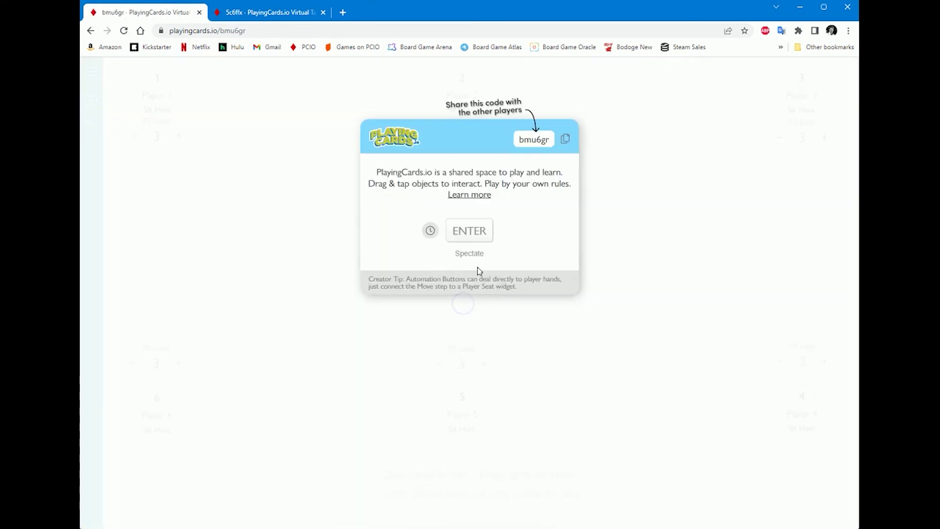
pyautogui.click(478, 235)
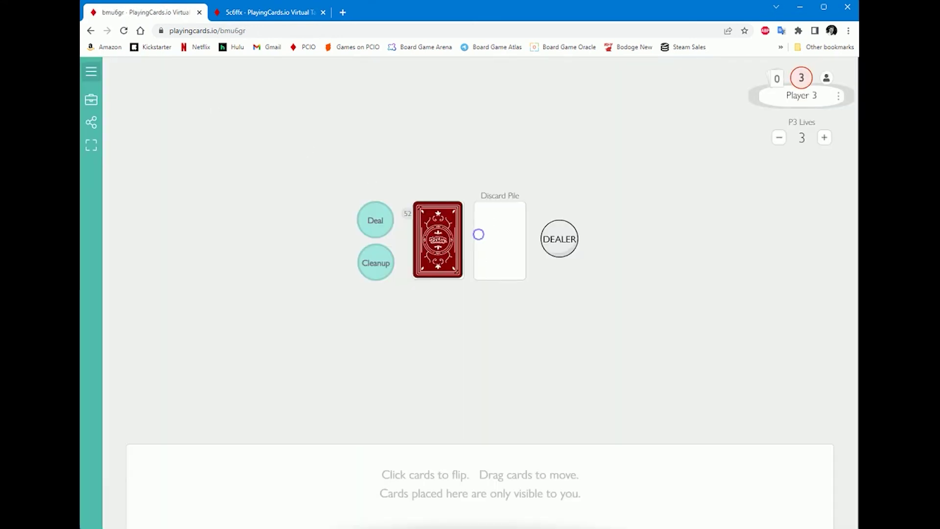
# - Import dog tag trick.pcio via Room Options and leave edit mode to view the Dog Tag table
pyautogui.click(92, 101)
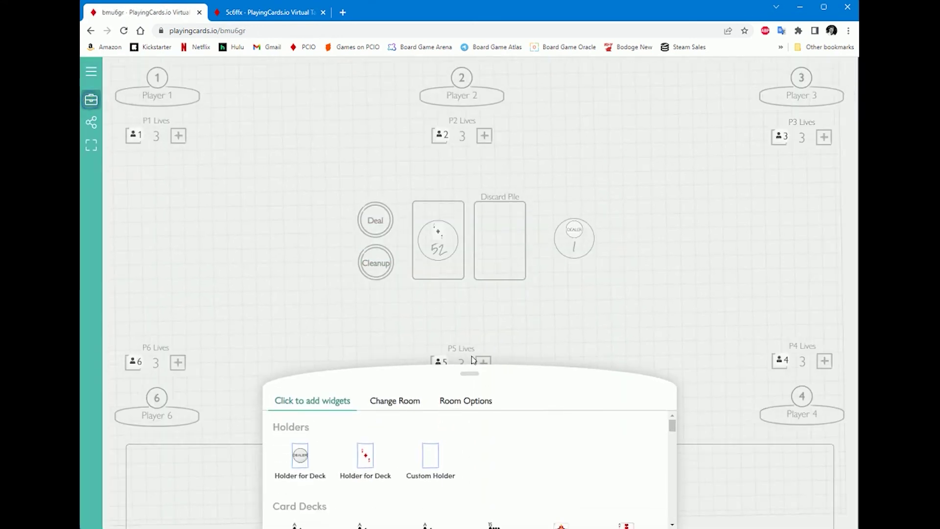
pyautogui.click(464, 187)
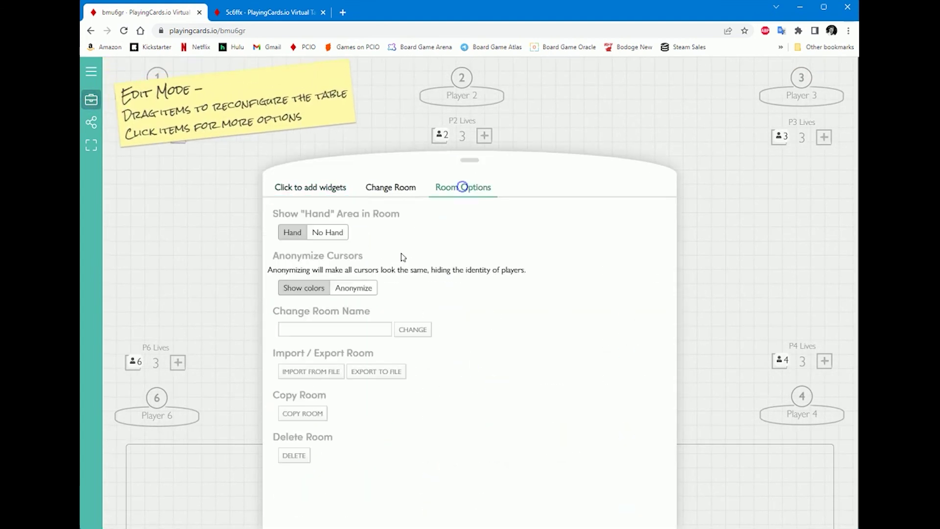
pyautogui.click(311, 371)
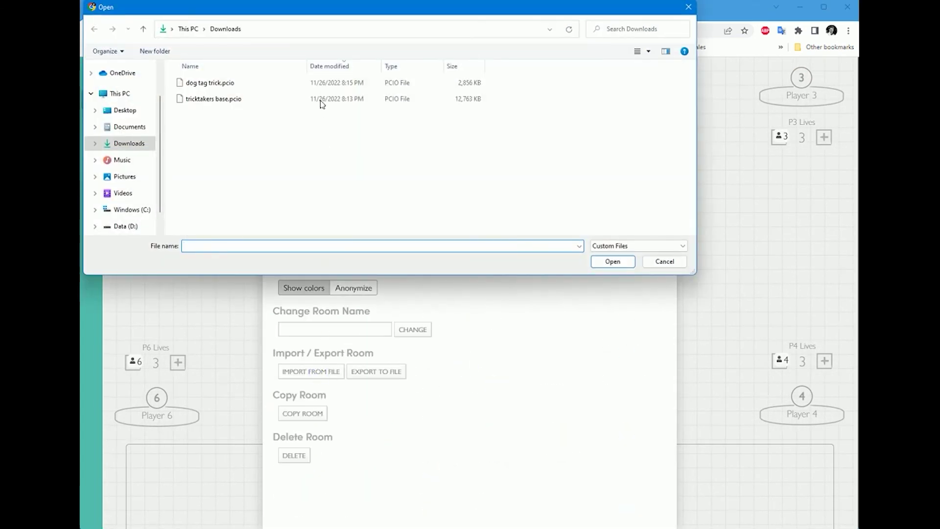
pyautogui.click(227, 83)
pyautogui.doubleClick(227, 84)
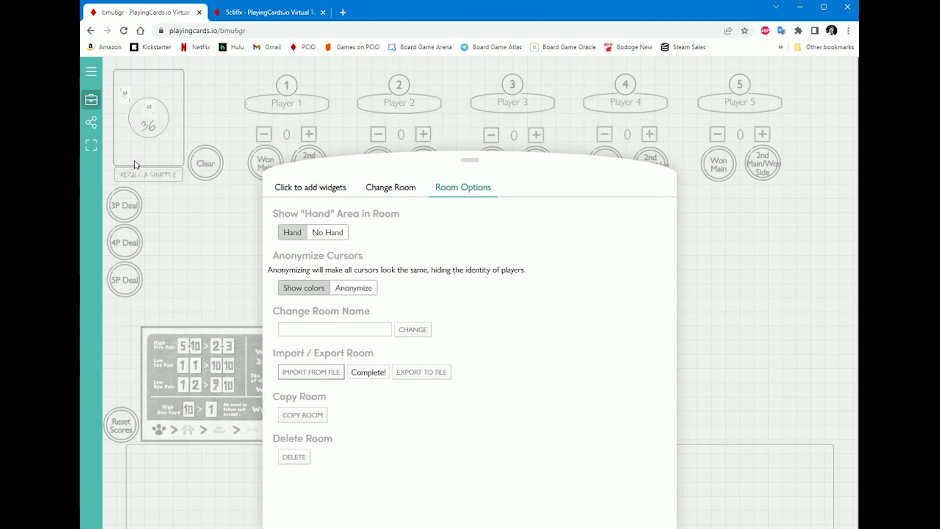
pyautogui.click(91, 100)
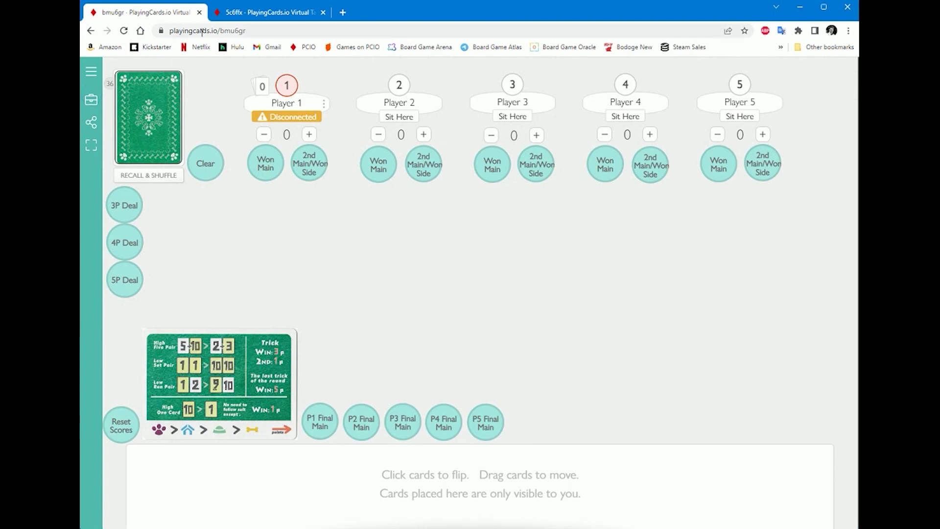
# - Leave the imported Dog Tag room and go to the PlayingCards.io home page via the PCIO bookmark
pyautogui.doubleClick(254, 30)
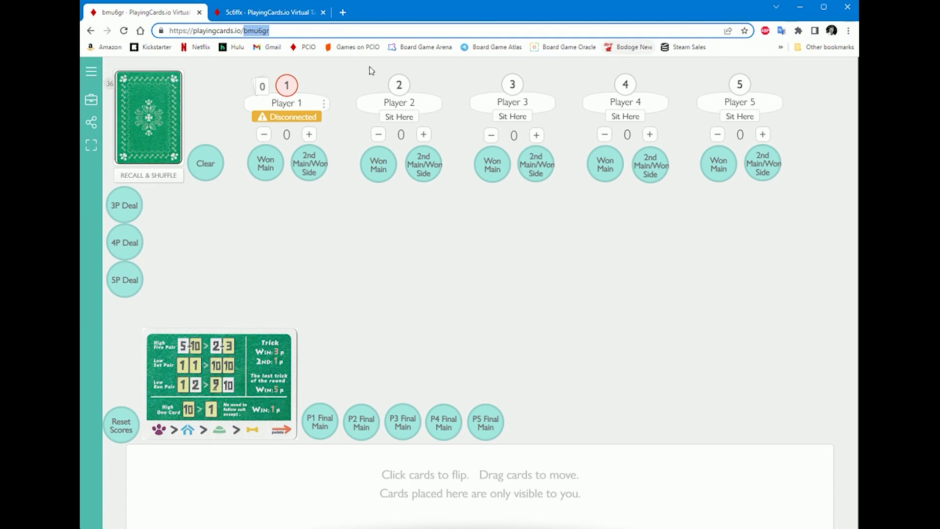
pyautogui.click(308, 47)
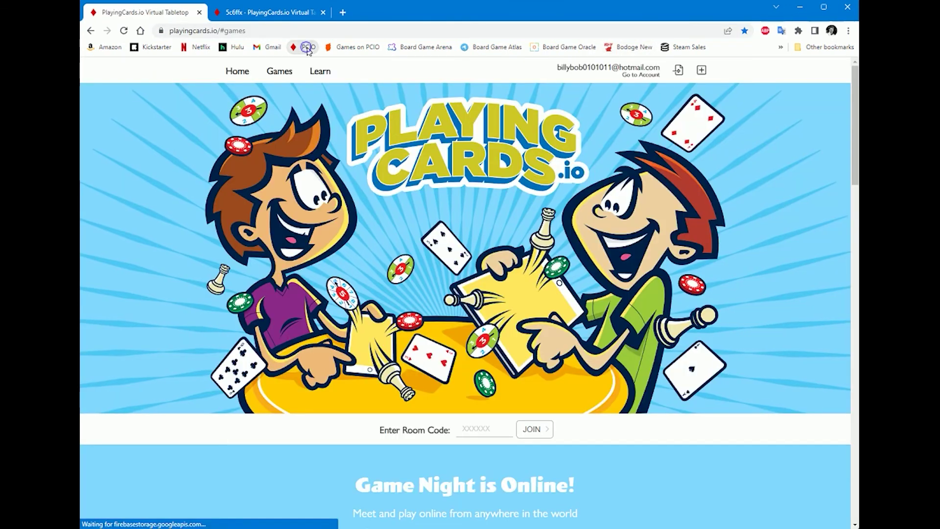
# - Open the account page from the account link at the top right of the home page
pyautogui.click(592, 75)
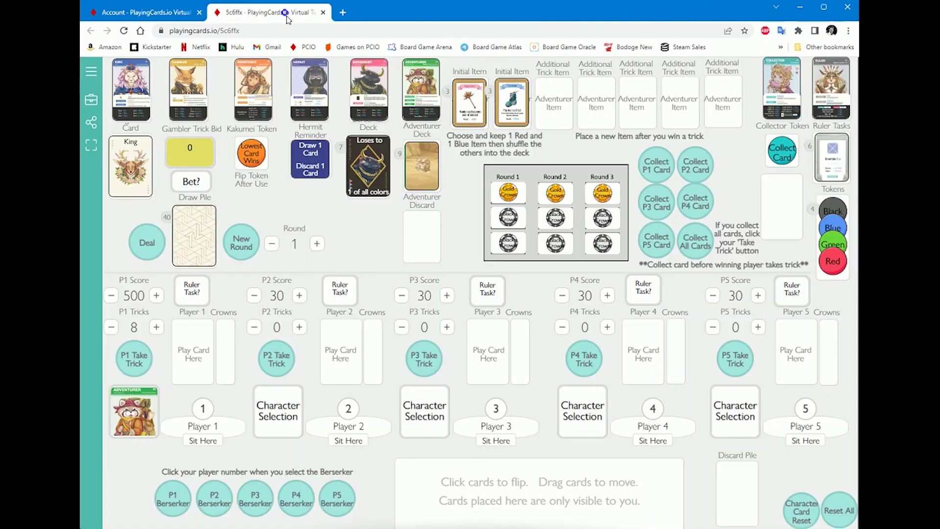
# - Return to room 5c6ffx and export it to a PCIO file from Room Options
pyautogui.click(284, 13)
pyautogui.click(91, 99)
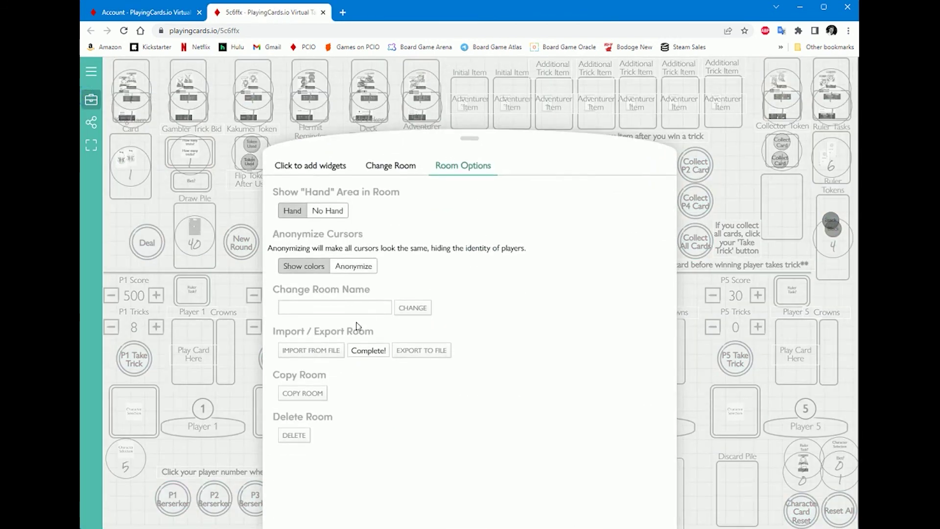
pyautogui.click(431, 354)
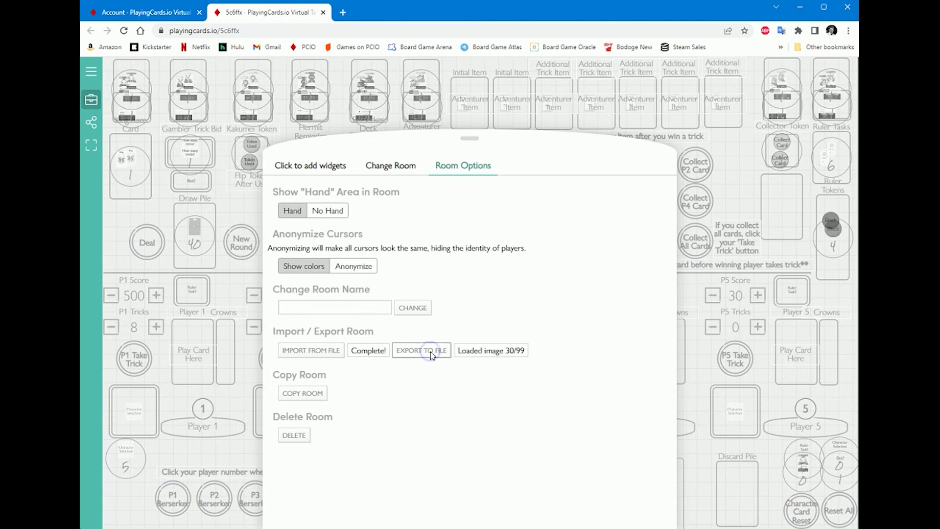